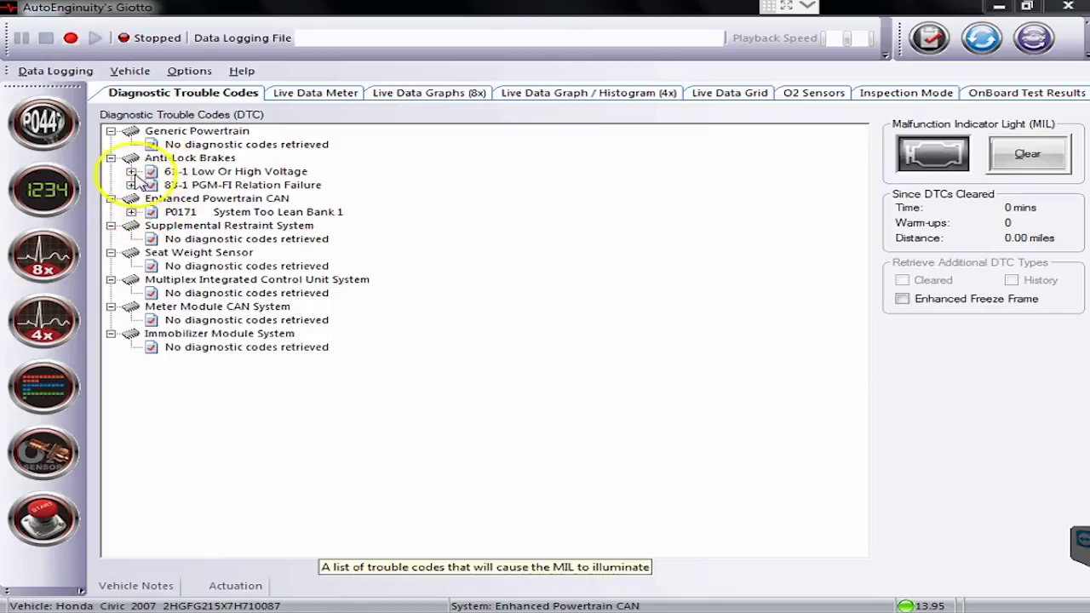
Expand the P0171, 83-1 and 61-1 trouble codes to read the status of each.
{"action": "left_click", "coordinate": [194, 148]}
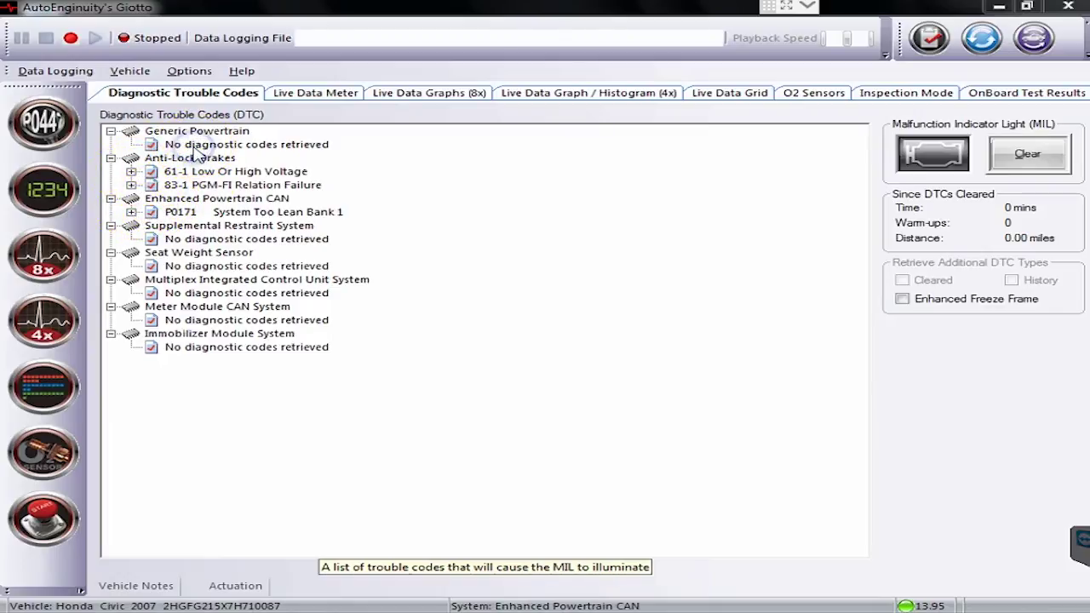
{"action": "left_click", "coordinate": [132, 213]}
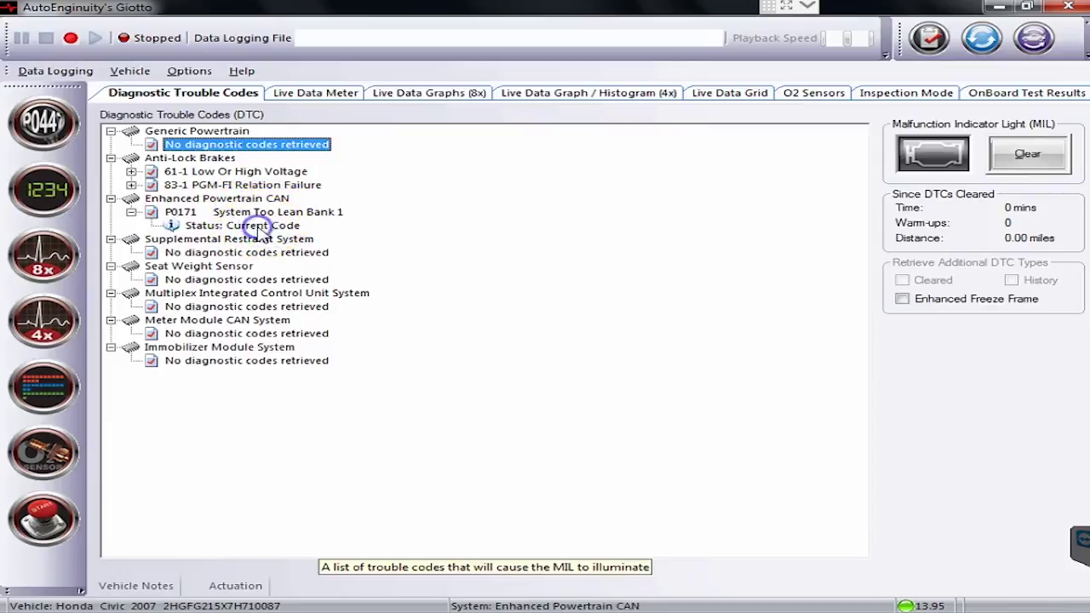
{"action": "left_click", "coordinate": [260, 225]}
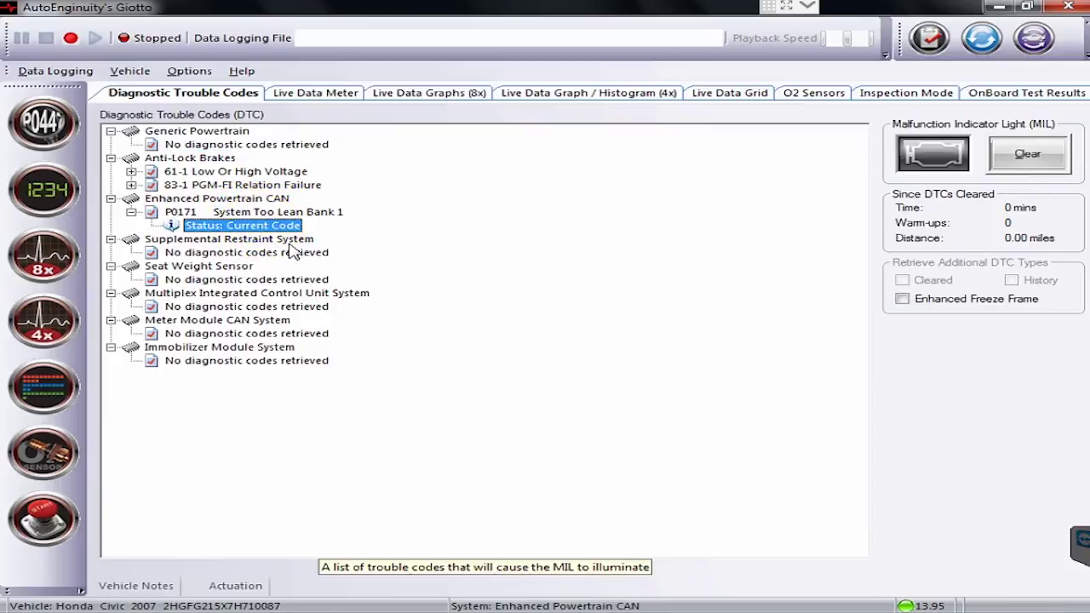
{"action": "left_click", "coordinate": [131, 184]}
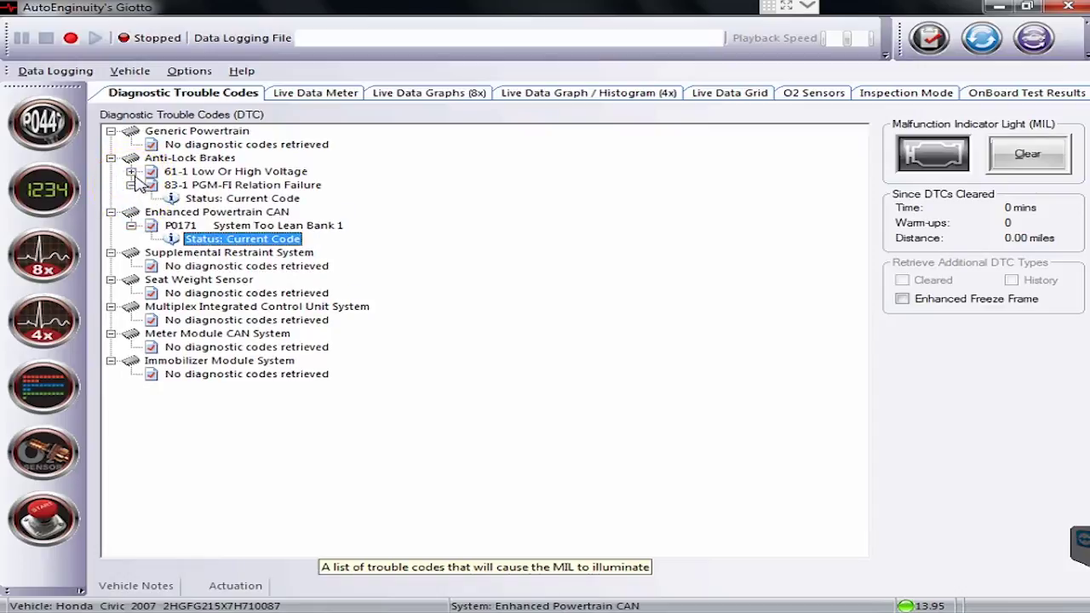
{"action": "left_click", "coordinate": [131, 172]}
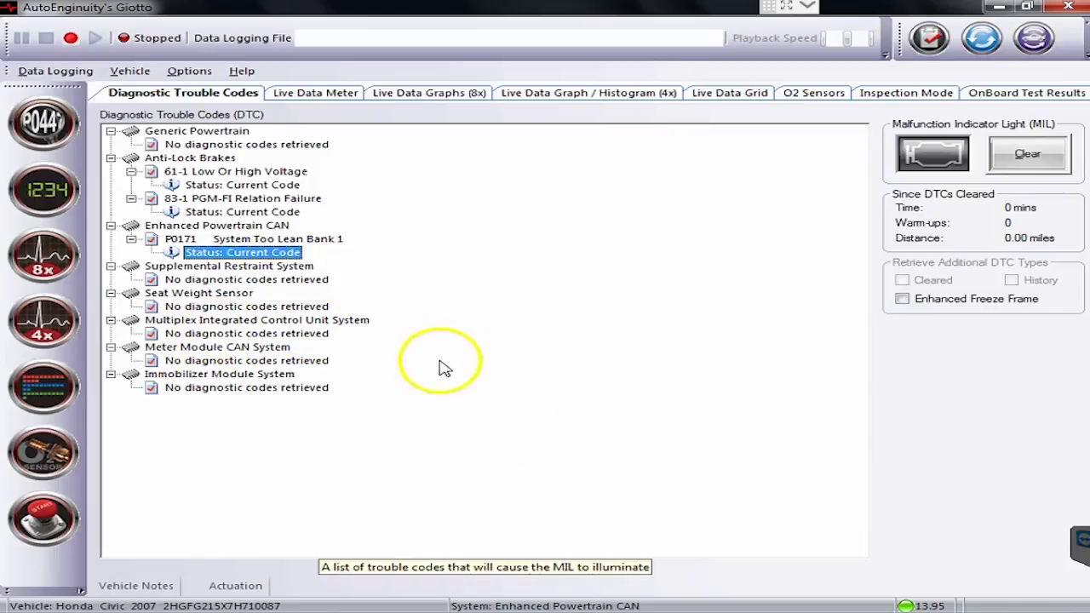
Open the list of actuation commands and review it from A/C Clutch down to VTEC Bank Solenoids, including test conditions.
{"action": "left_click", "coordinate": [236, 587]}
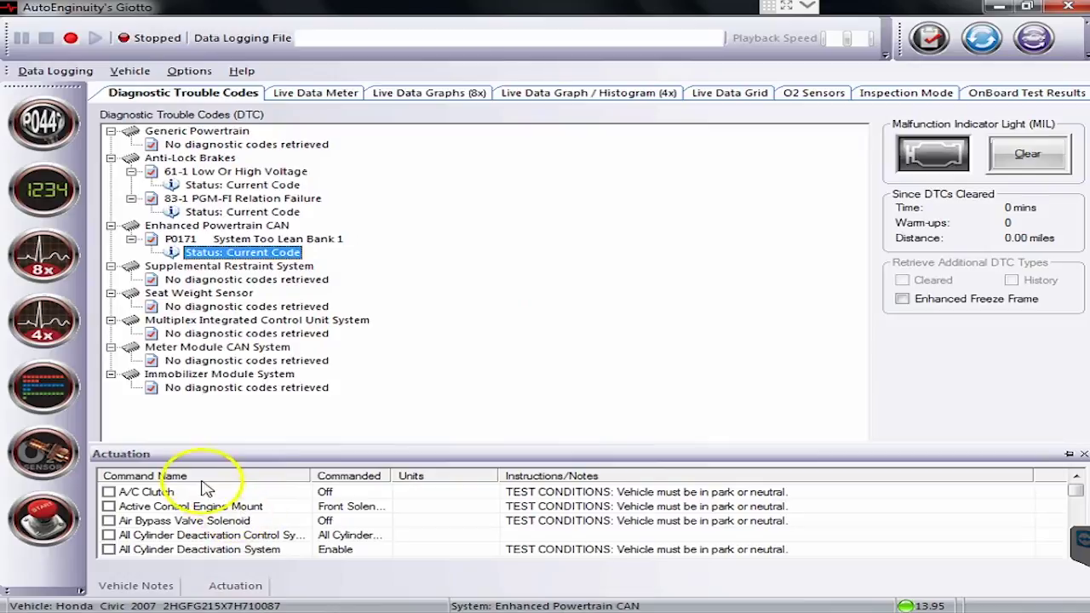
{"action": "left_click", "coordinate": [454, 499]}
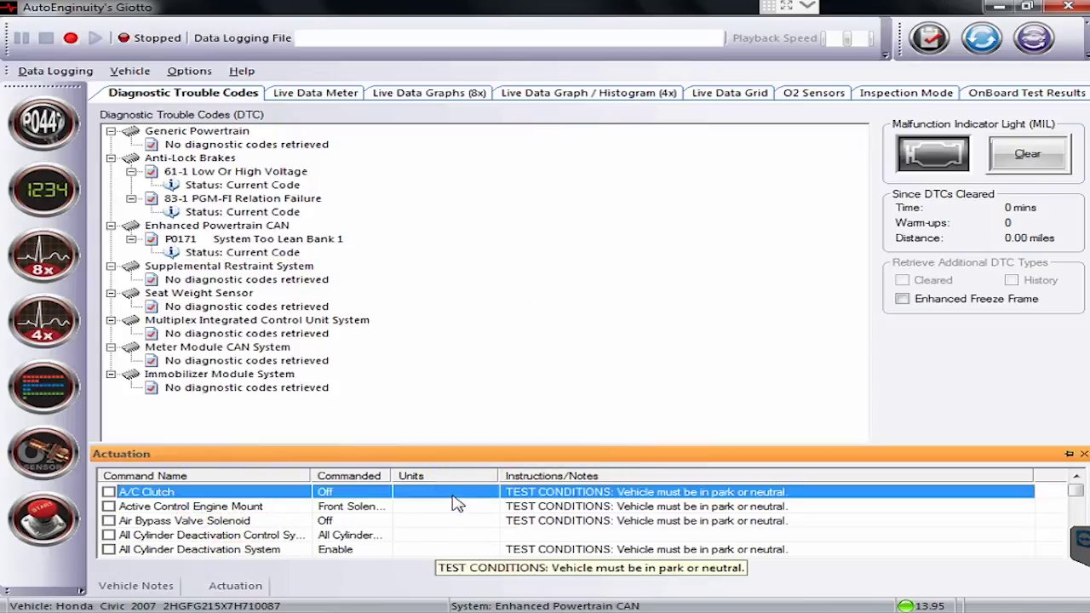
{"action": "key", "text": "Down"}
{"action": "key", "text": "Down"}
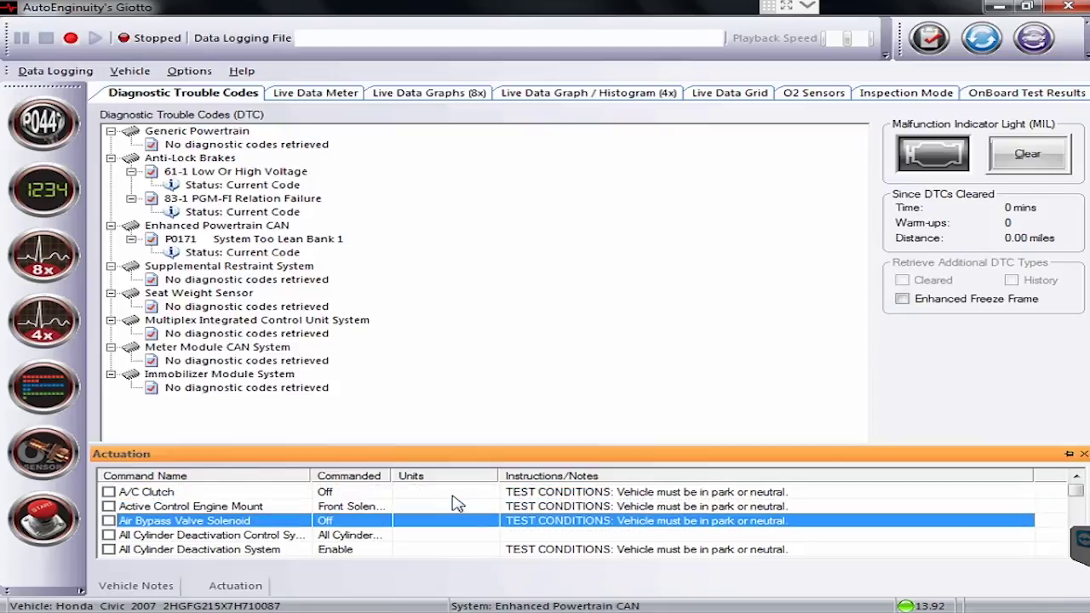
{"action": "key", "text": "Down"}
{"action": "key", "text": "Down"}
{"action": "key", "text": "Down"}
{"action": "key", "text": "Down"}
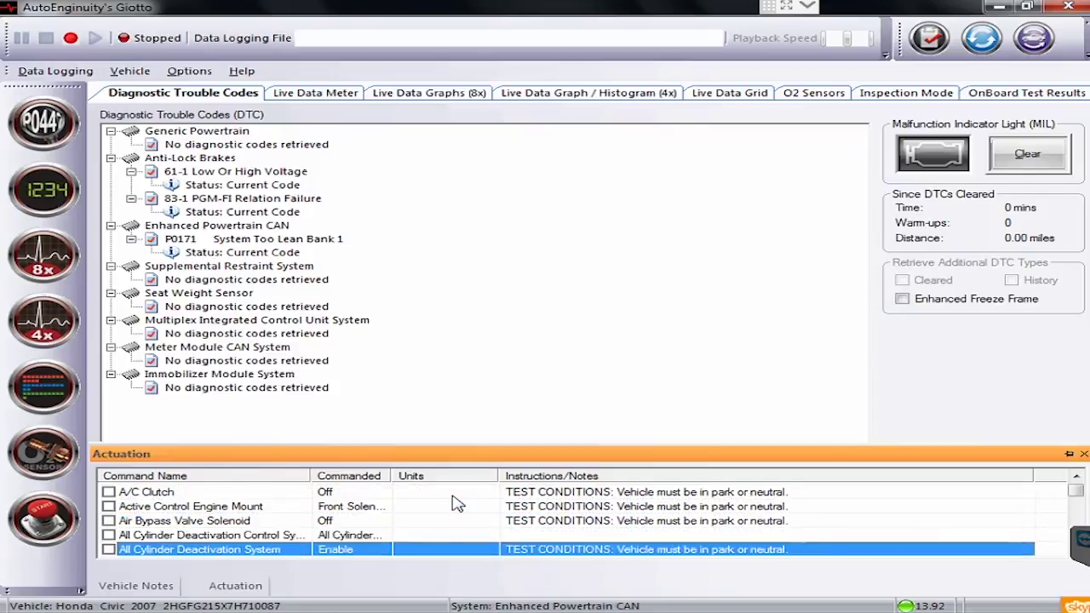
{"action": "key", "text": "Down"}
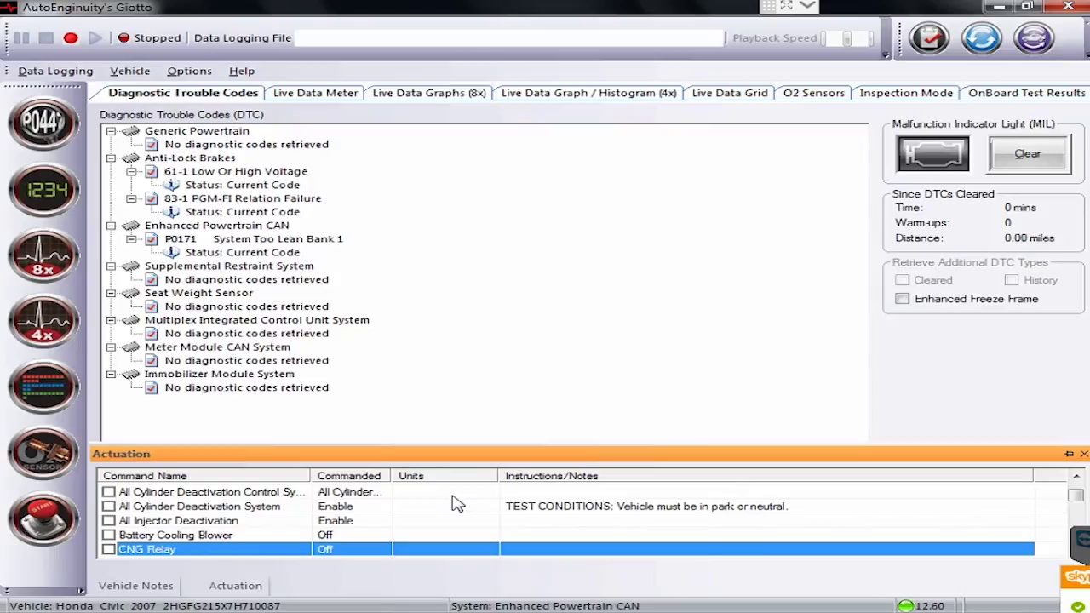
{"action": "key", "text": "Down"}
{"action": "key", "text": "Down"}
{"action": "key", "text": "Down"}
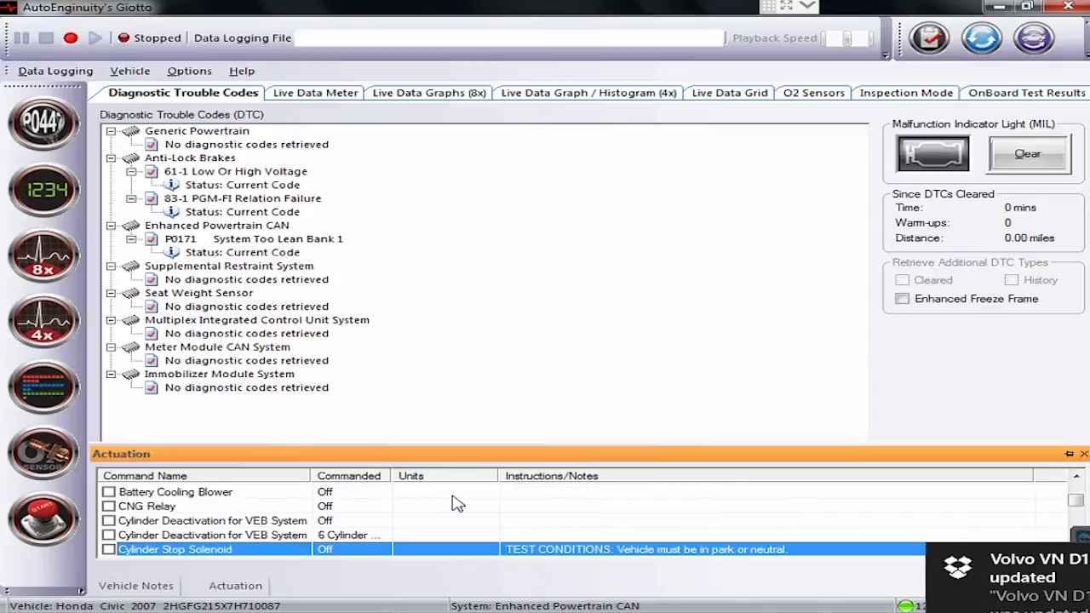
{"action": "key", "text": "Down"}
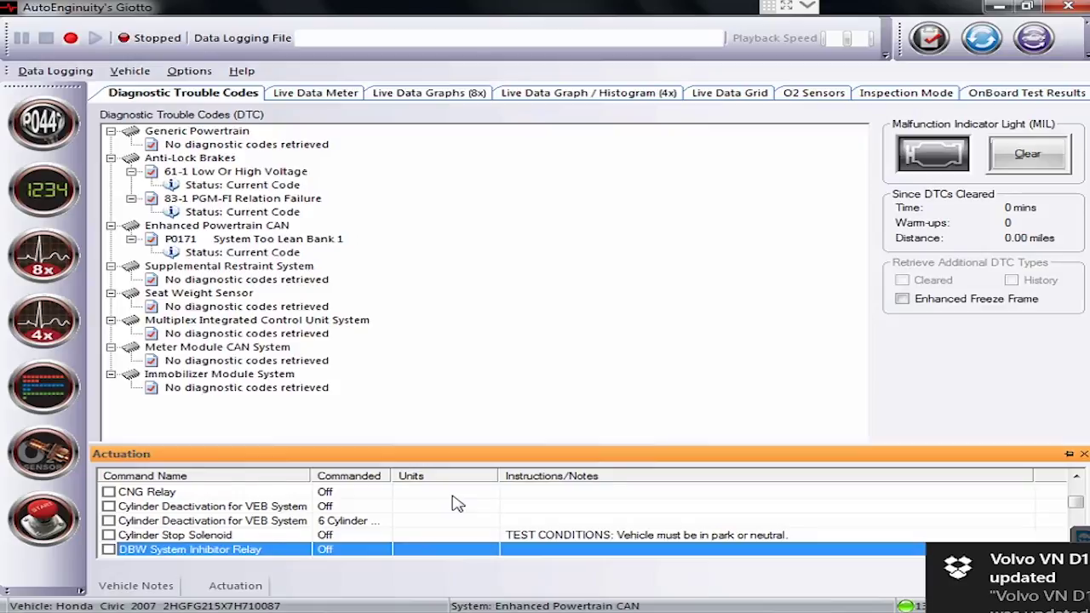
{"action": "key", "text": "Down"}
{"action": "key", "text": "Down"}
{"action": "key", "text": "Down"}
{"action": "key", "text": "Down"}
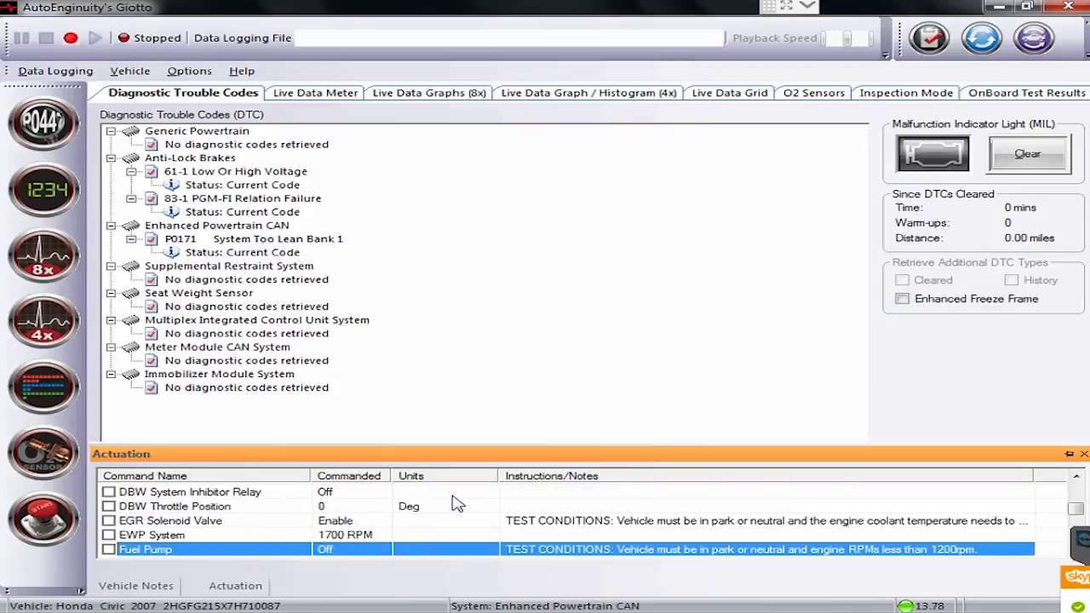
{"action": "key", "text": "Down"}
{"action": "key", "text": "Down"}
{"action": "key", "text": "Down"}
{"action": "key", "text": "Down"}
{"action": "key", "text": "Down"}
{"action": "key", "text": "Down"}
{"action": "key", "text": "Down"}
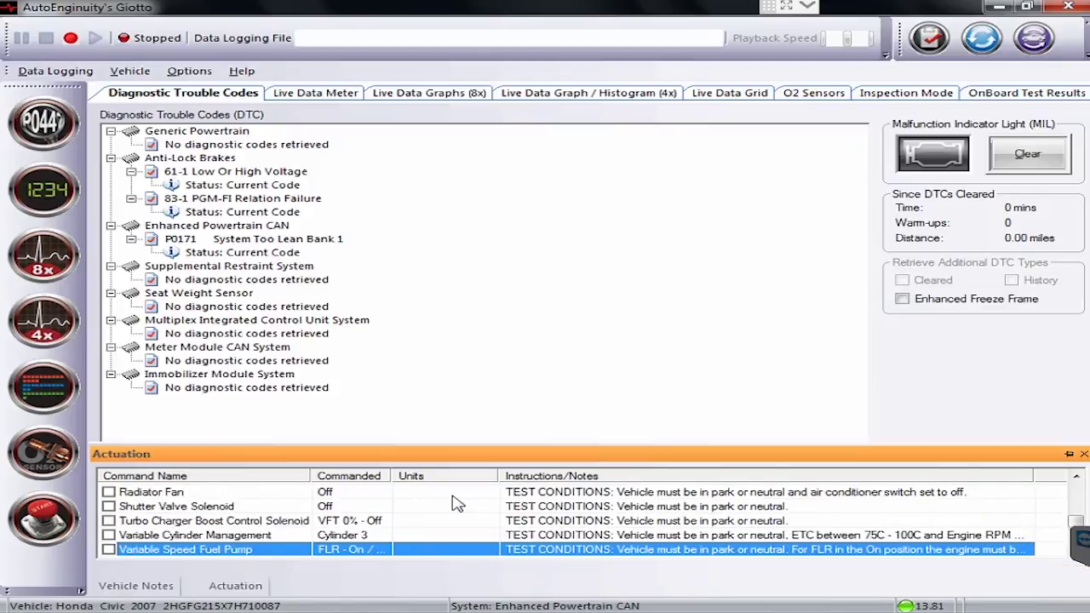
{"action": "key", "text": "Down"}
{"action": "key", "text": "Down"}
{"action": "key", "text": "Down"}
{"action": "key", "text": "Down"}
{"action": "key", "text": "Down"}
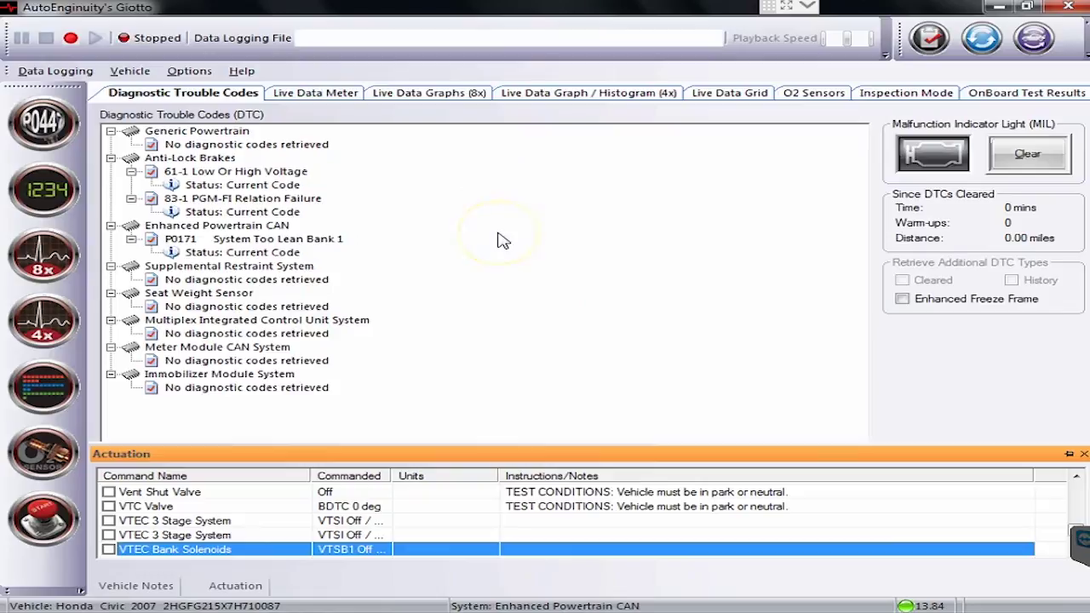
In the live data meters, change the Engine Oil Life meter to show Electric Load Value.
{"action": "left_click", "coordinate": [331, 94]}
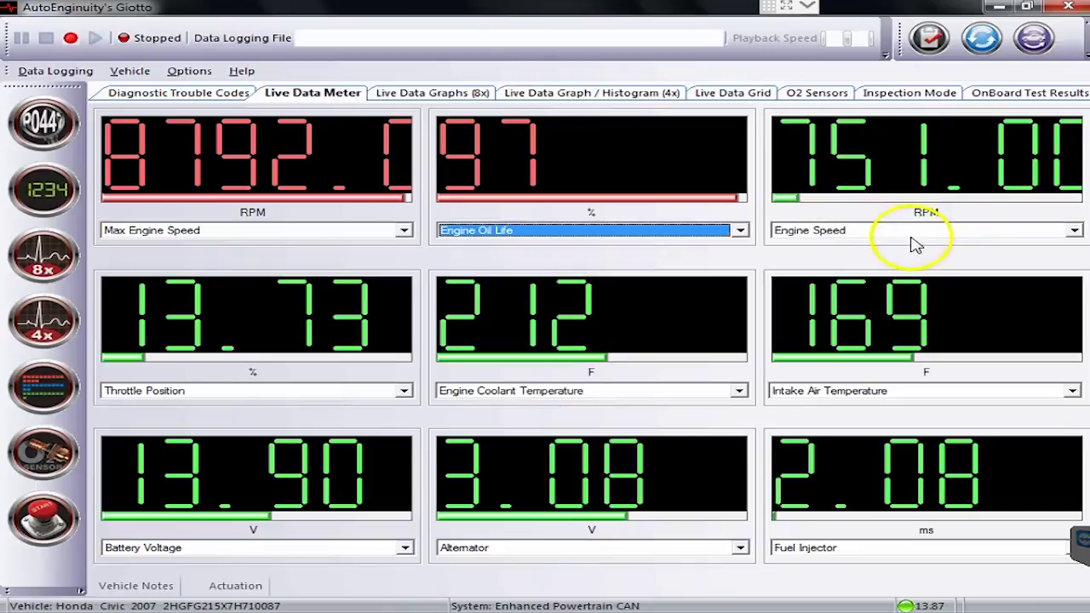
{"action": "left_click", "coordinate": [742, 233]}
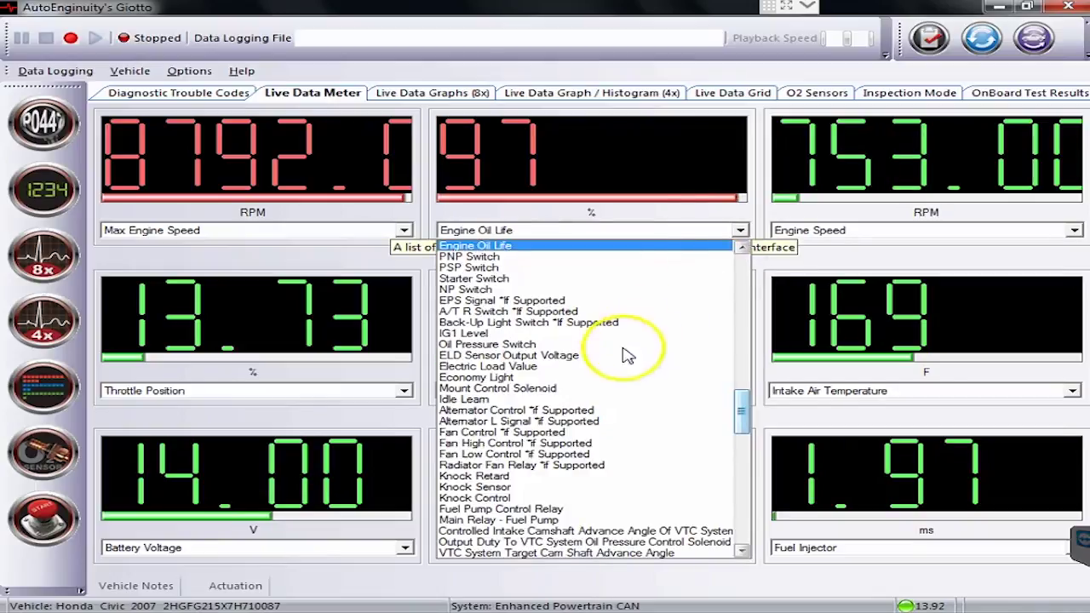
{"action": "left_click", "coordinate": [546, 369]}
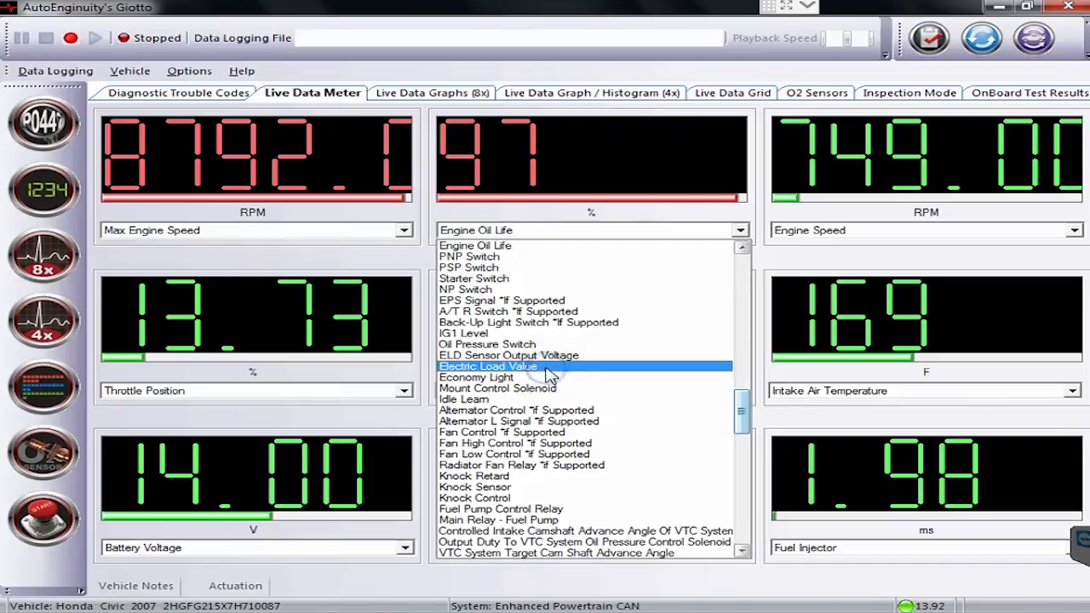
{"action": "left_click", "coordinate": [549, 368]}
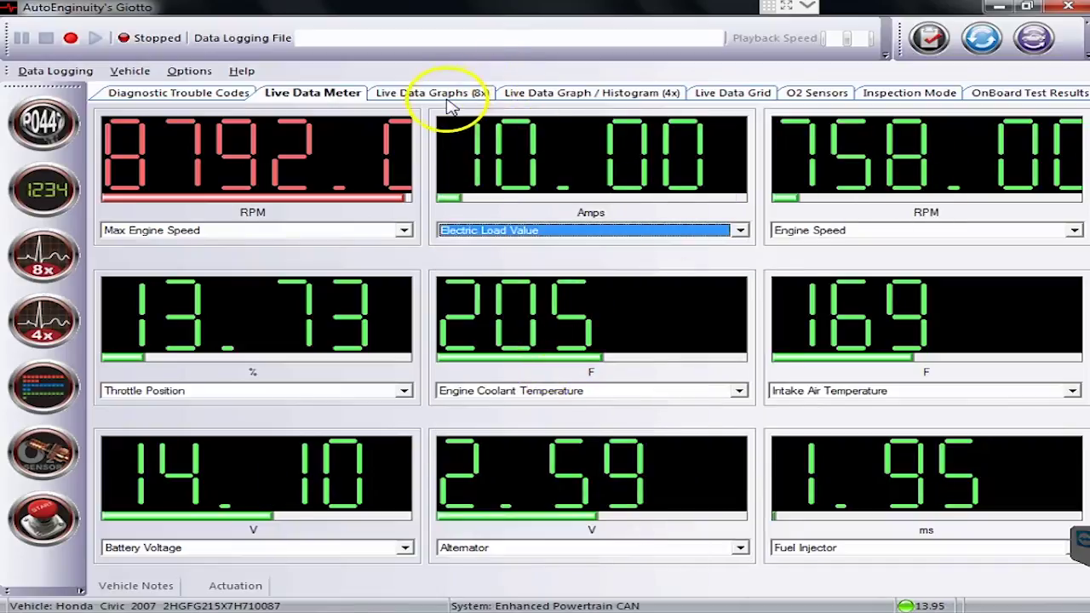
{"action": "left_click", "coordinate": [509, 126]}
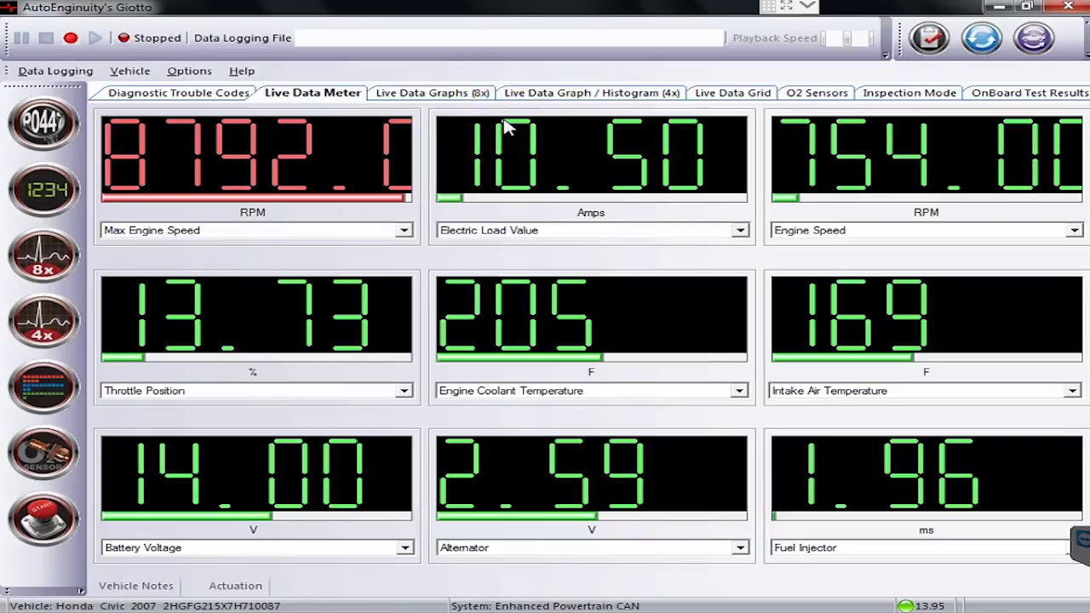
View the eight-channel live data graphs and the O2 sensor data, including the end of the oxygen sensor test list.
{"action": "key", "text": "ctrl+Tab"}
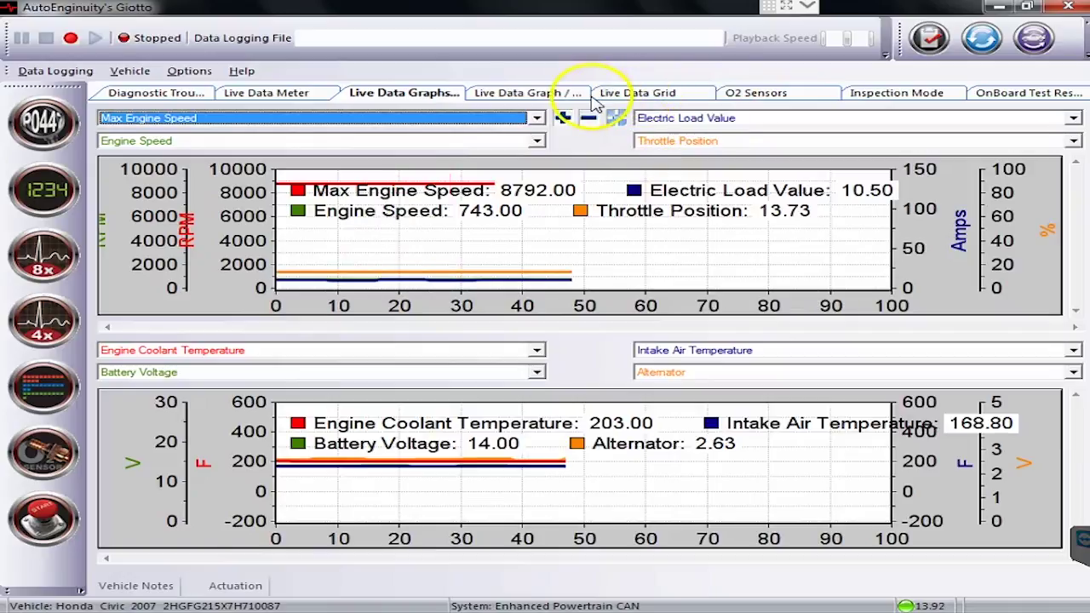
{"action": "left_click", "coordinate": [796, 94]}
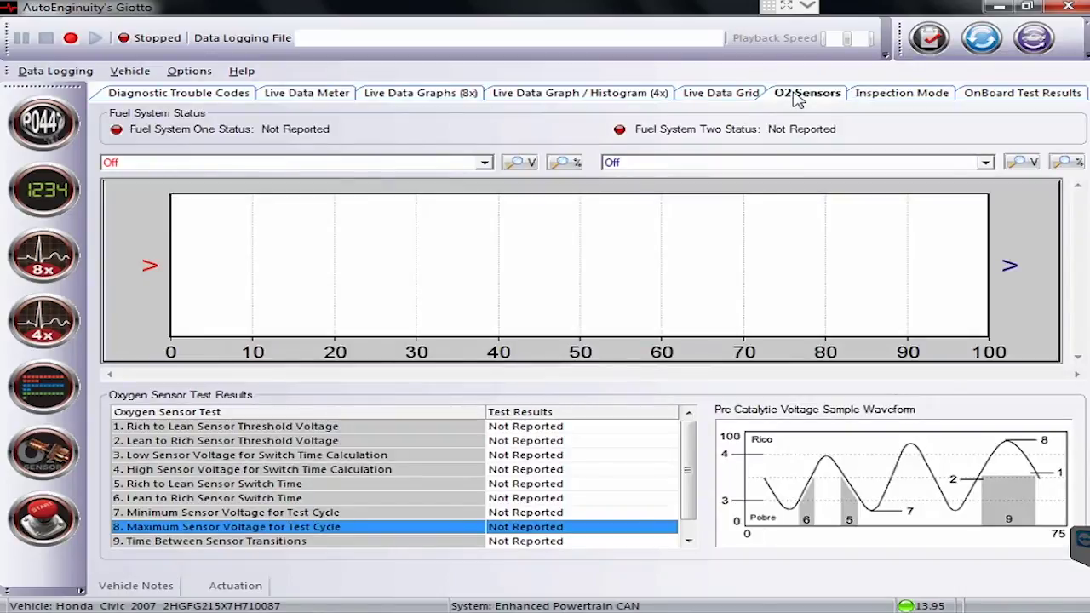
{"action": "left_click", "coordinate": [691, 537]}
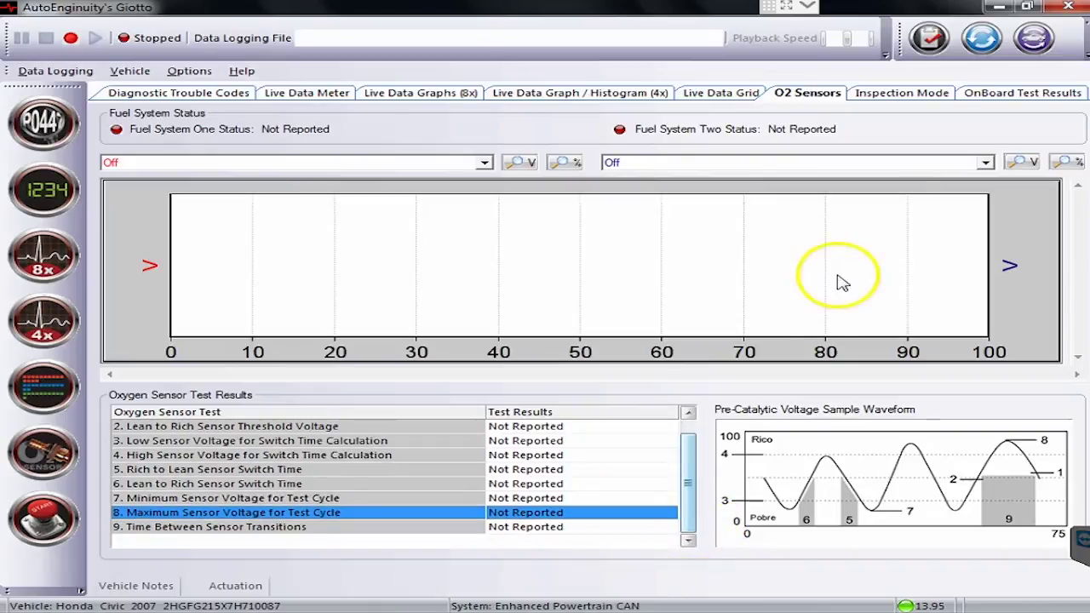
Initiate the ETCS (TAC) Test in inspection mode and continue past the check for present DTCs.
{"action": "left_click", "coordinate": [904, 99]}
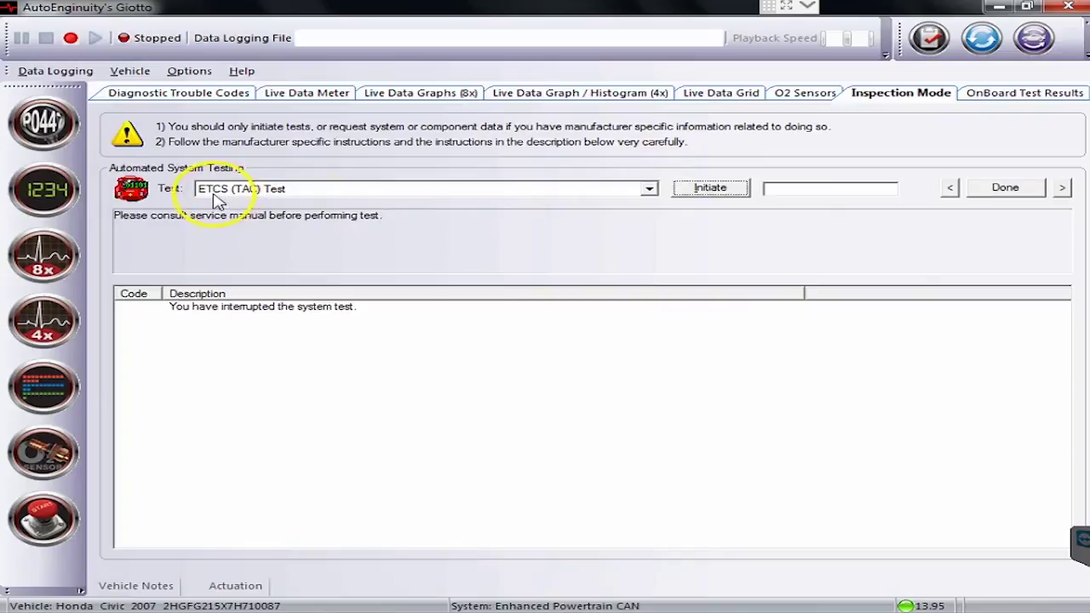
{"action": "left_click", "coordinate": [649, 189]}
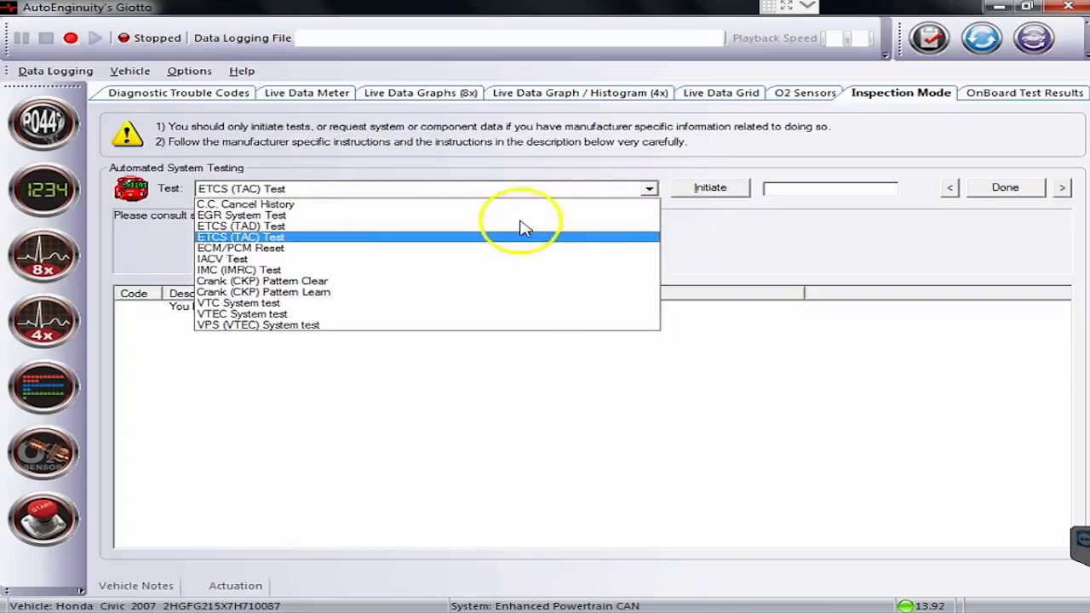
{"action": "left_click", "coordinate": [714, 197]}
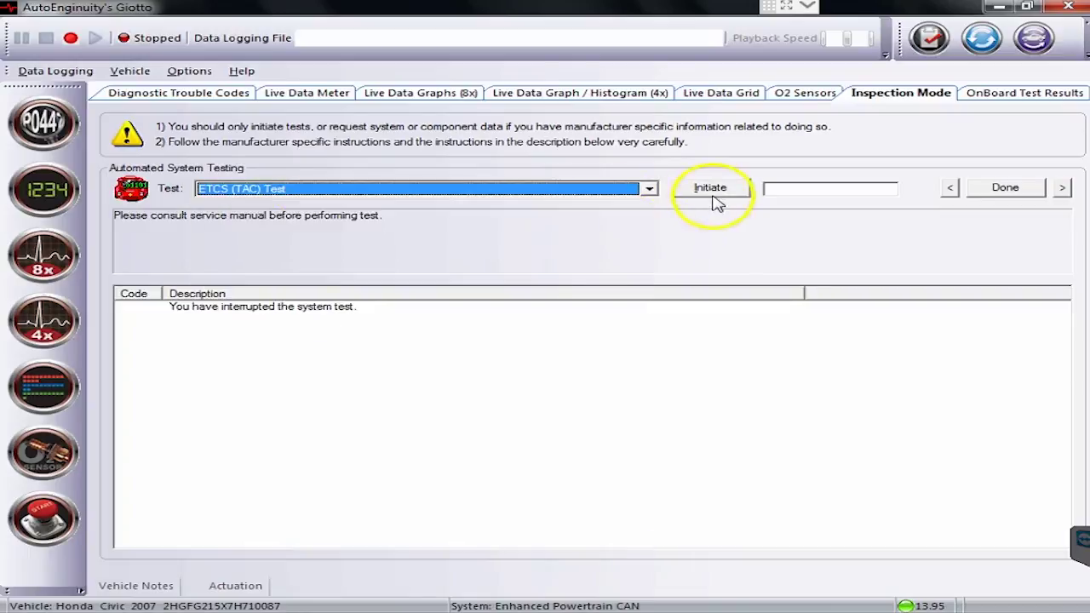
{"action": "left_click", "coordinate": [717, 197]}
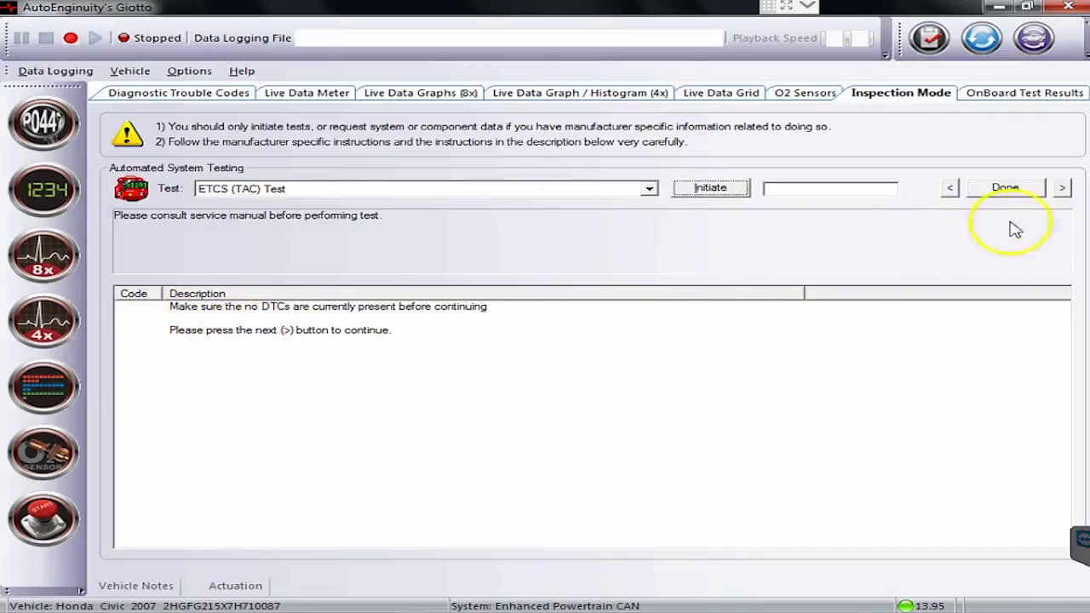
{"action": "left_click", "coordinate": [1064, 188]}
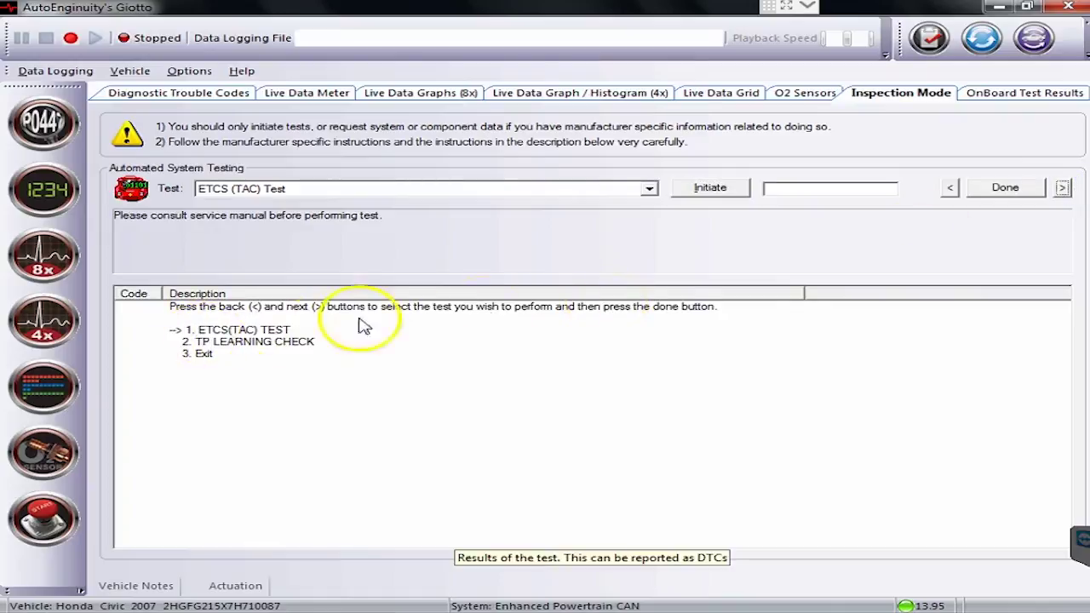
Choose ETCS(TAC) TEST from the test options and run it through the relay and throttle valve activation stages.
{"action": "left_click", "coordinate": [1062, 188]}
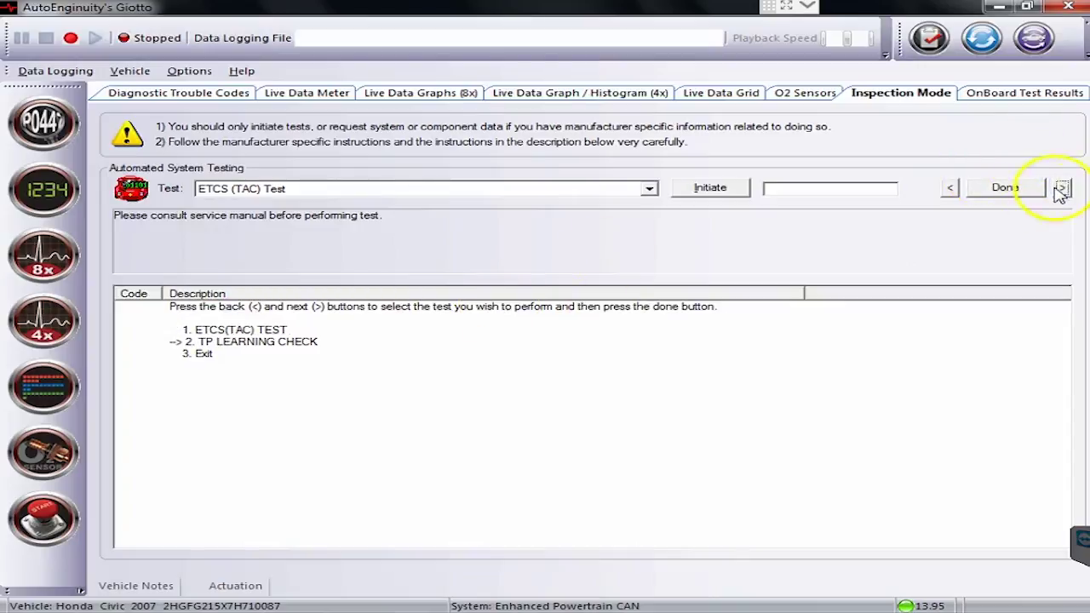
{"action": "left_click", "coordinate": [950, 188]}
{"action": "left_click", "coordinate": [988, 192]}
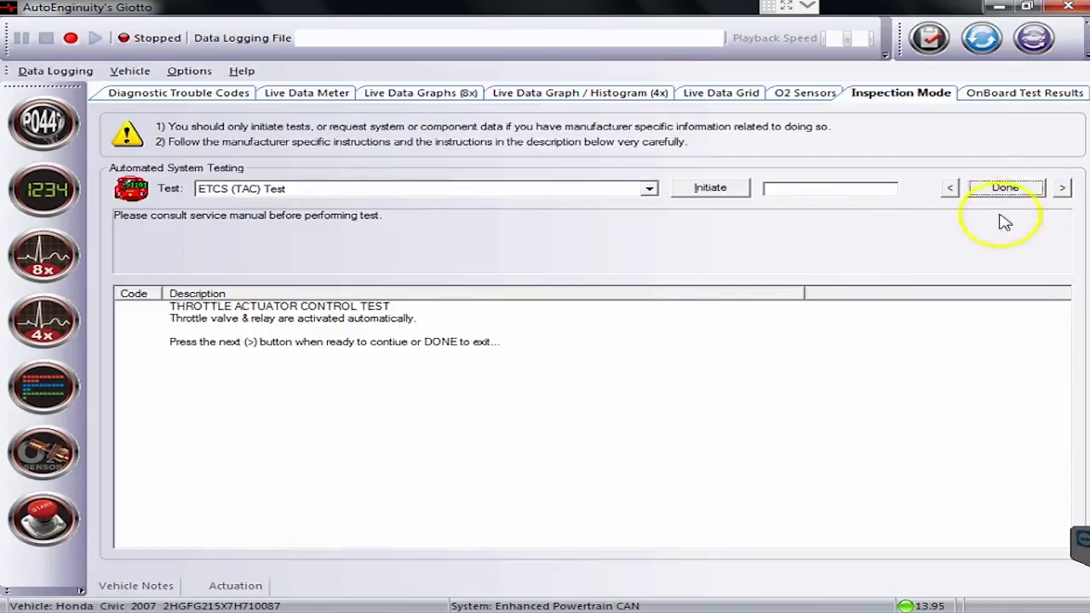
{"action": "left_click", "coordinate": [1062, 189]}
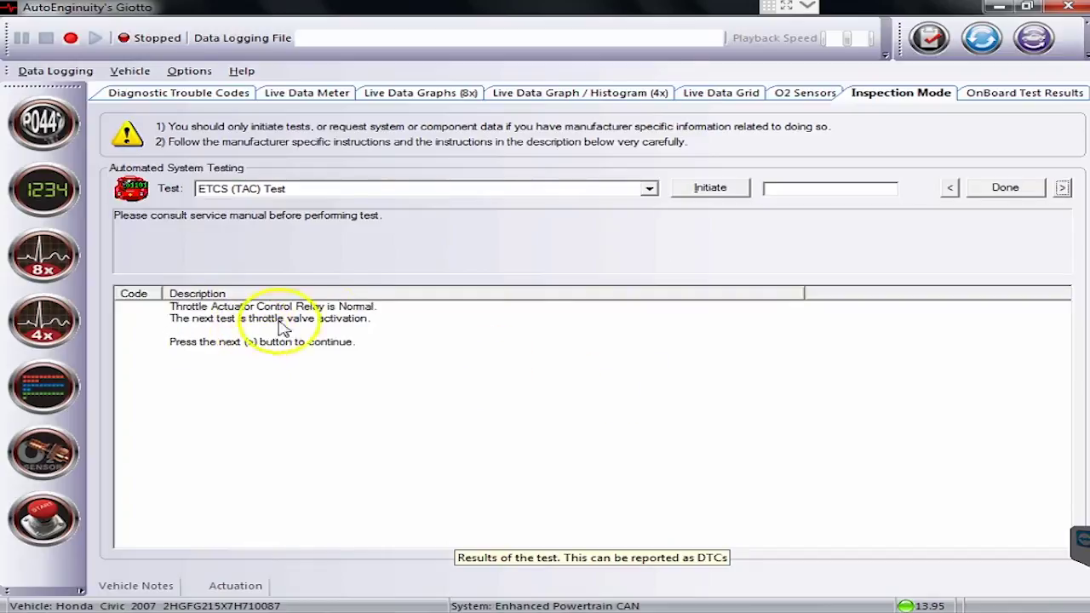
{"action": "left_click", "coordinate": [1061, 189]}
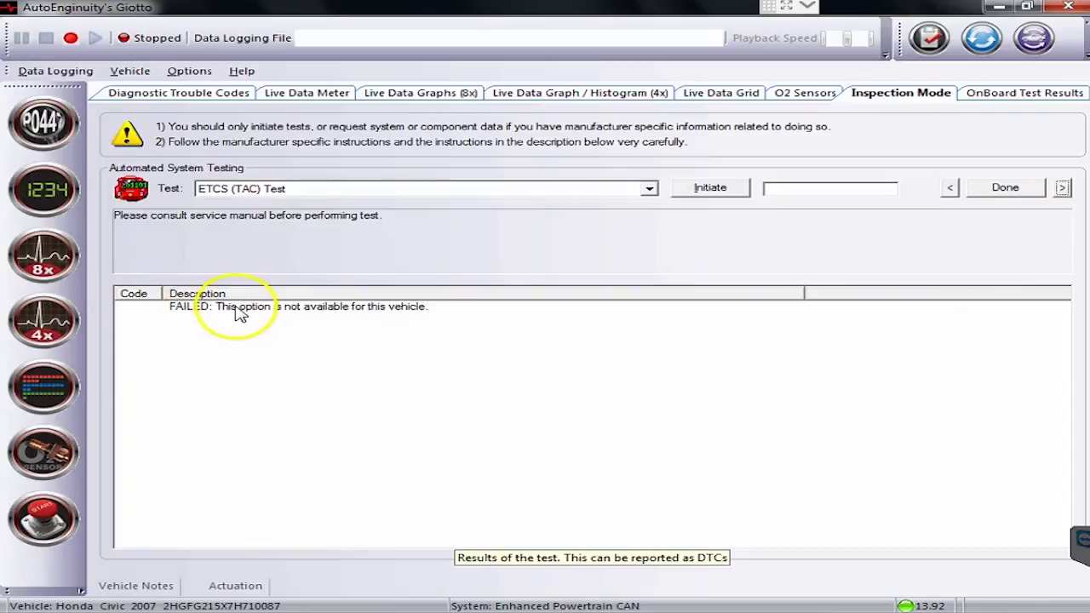
{"action": "left_click", "coordinate": [620, 492]}
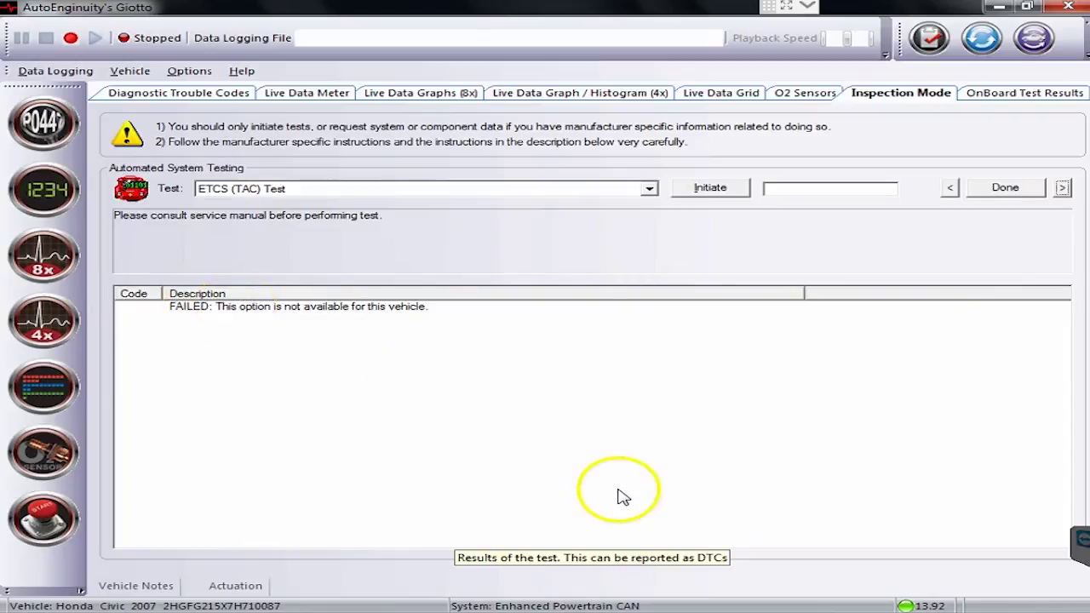
Retrieve the vehicle's onboard test results.
{"action": "left_click", "coordinate": [988, 93]}
{"action": "left_click", "coordinate": [562, 397]}
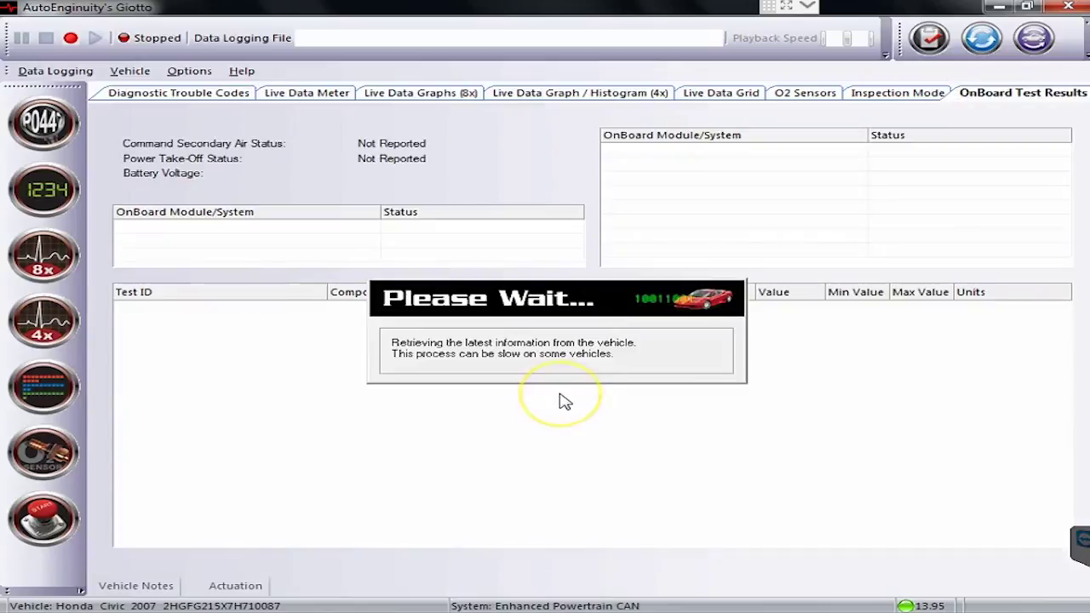